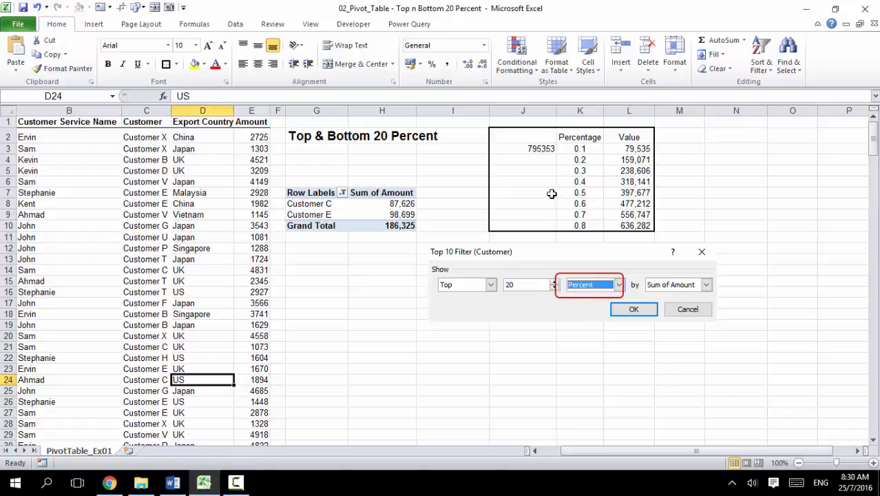
click(559, 170)
click(371, 204)
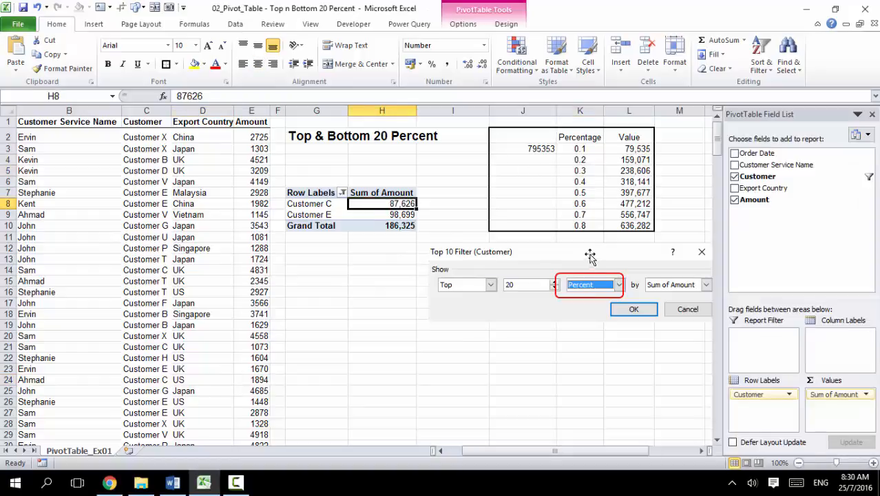
click(494, 250)
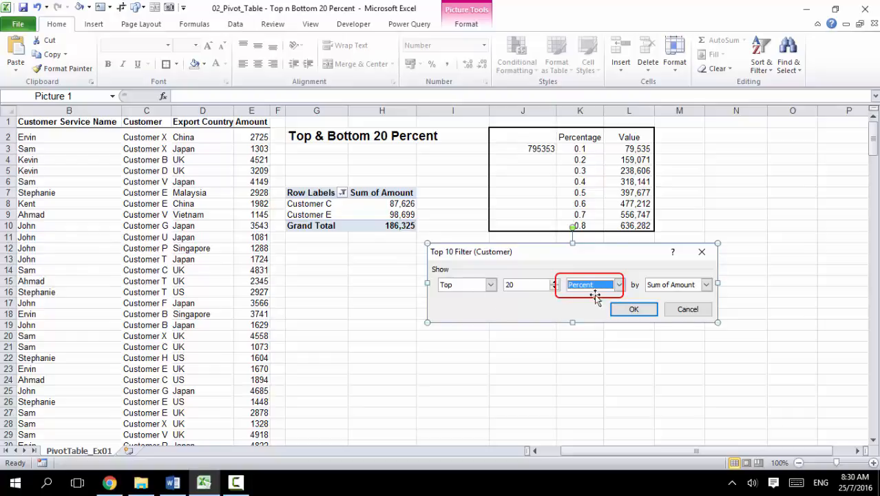
click(372, 201)
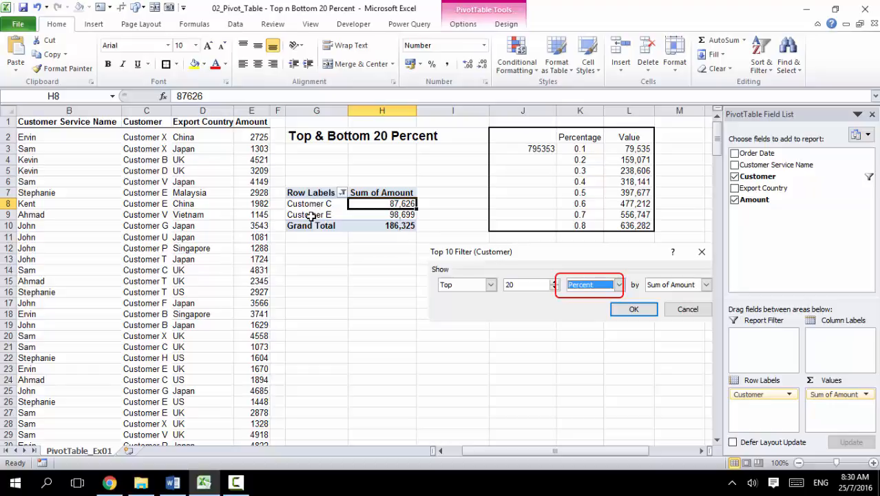
Clear the existing filter from the Customer row labels in the pivot table.
click(344, 194)
click(295, 251)
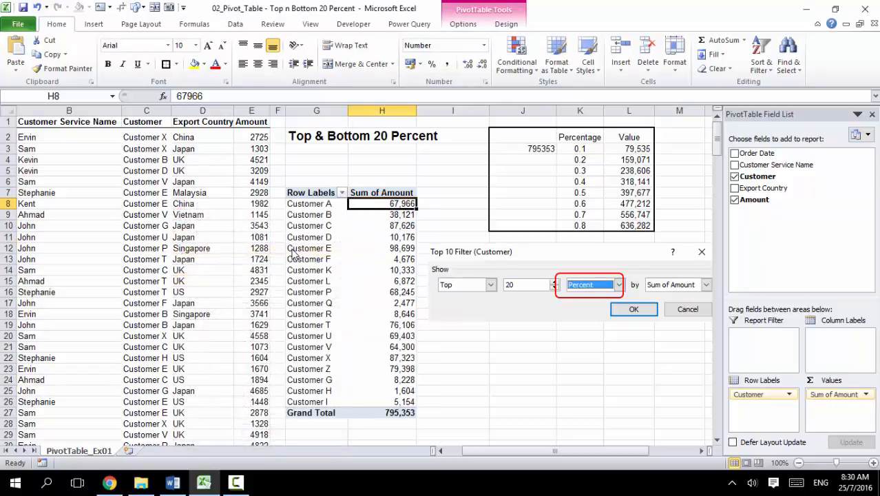
click(366, 259)
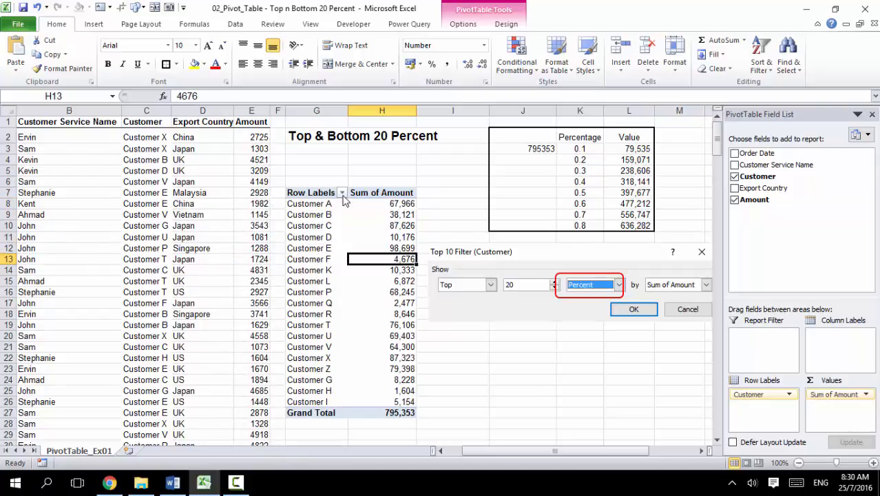
drag(323, 205, 332, 402)
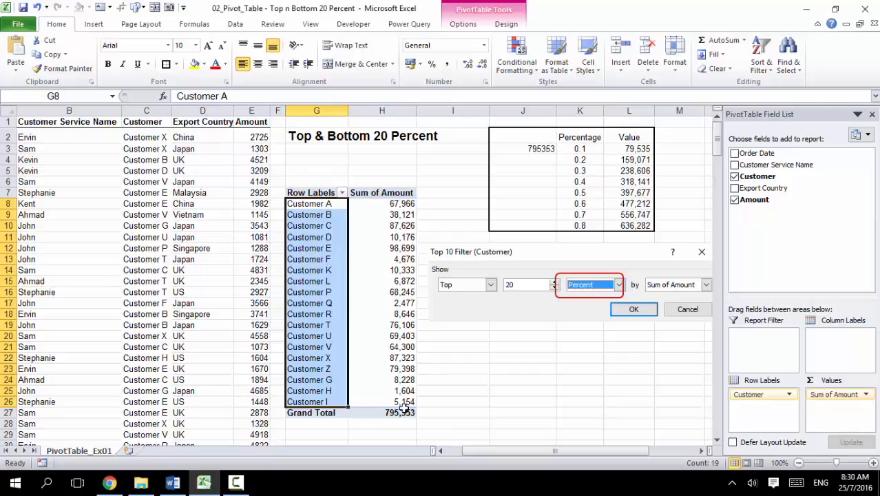
click(520, 152)
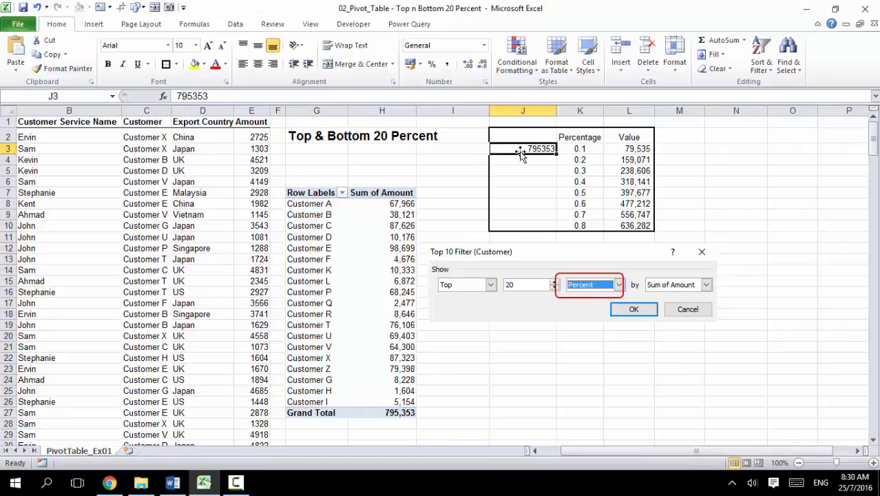
click(575, 149)
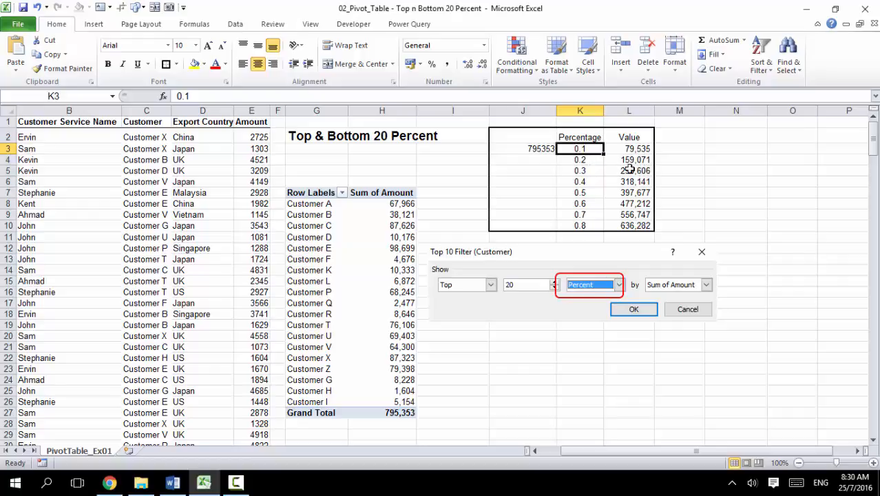
Apply a Top 10 value filter to the pivot table's customers, showing the top 10 items by Sum of Amount.
click(396, 214)
click(341, 193)
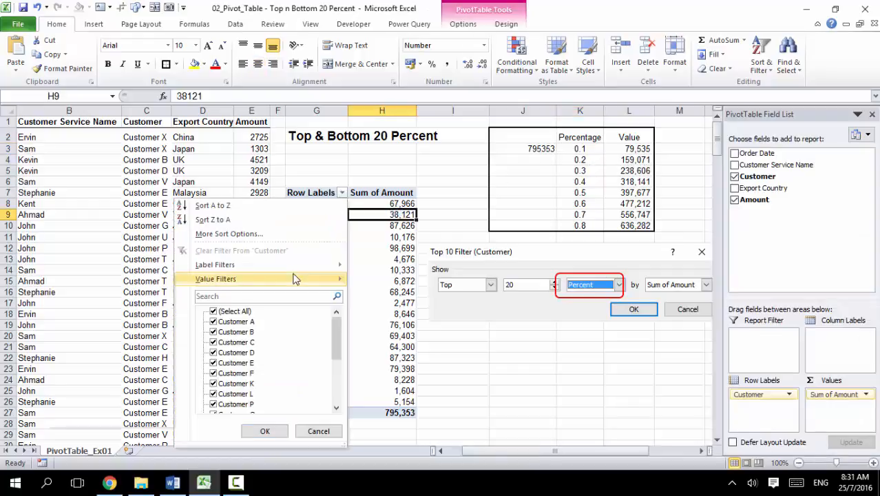
mouse_move(294, 279)
click(70, 418)
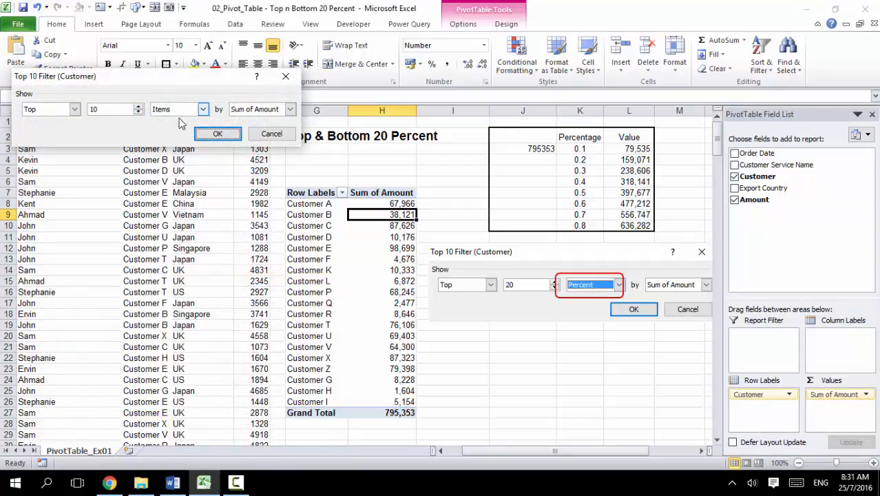
click(218, 134)
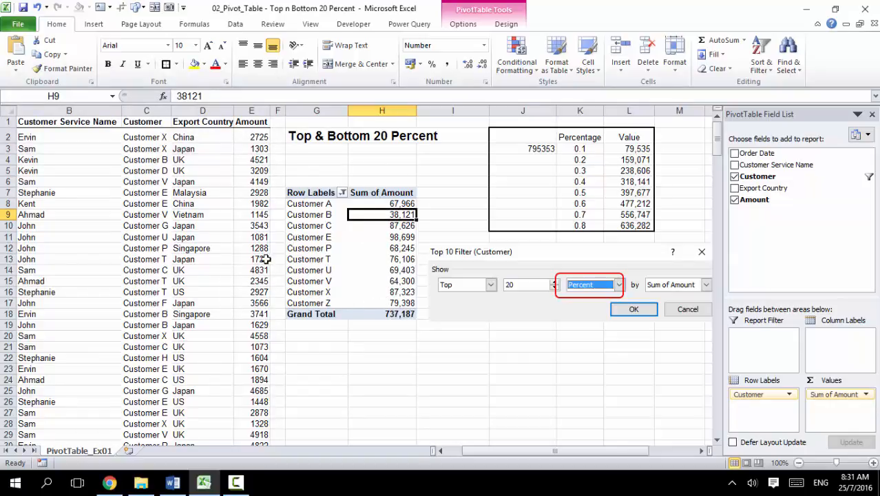
Change the customers' Top 10 value filter to show the top 10 percent by Sum of Amount.
click(342, 193)
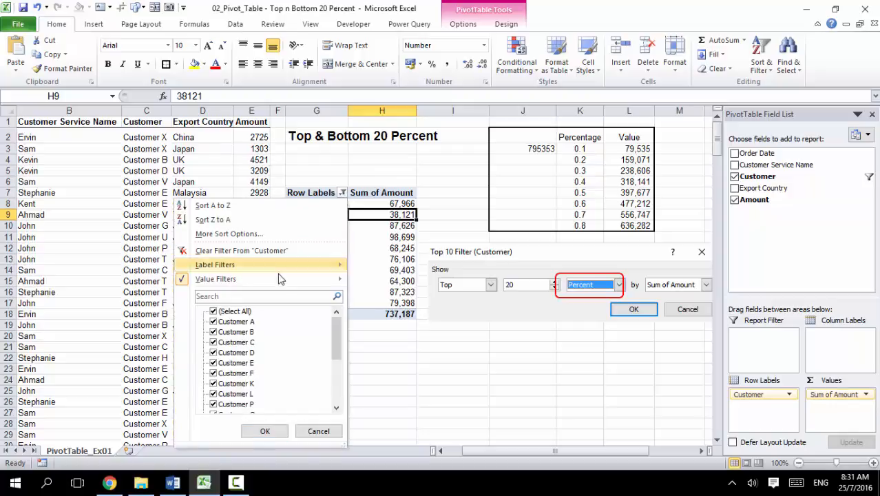
mouse_move(275, 279)
click(122, 418)
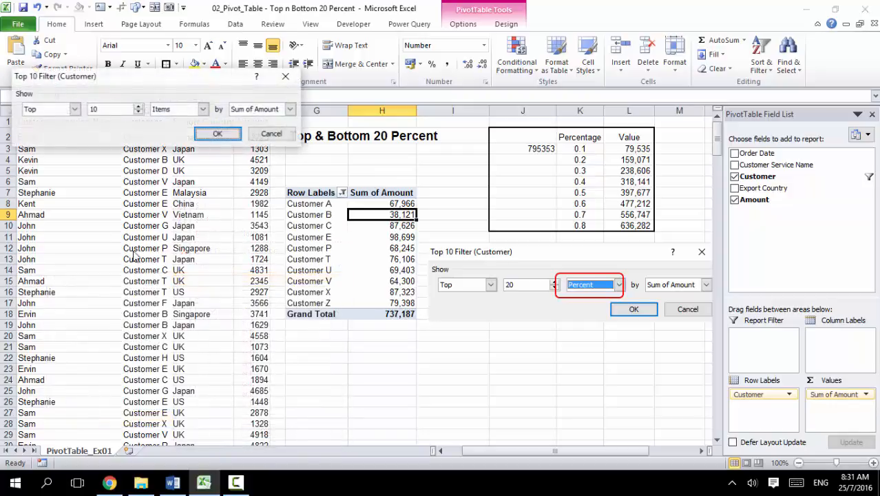
click(199, 109)
click(169, 130)
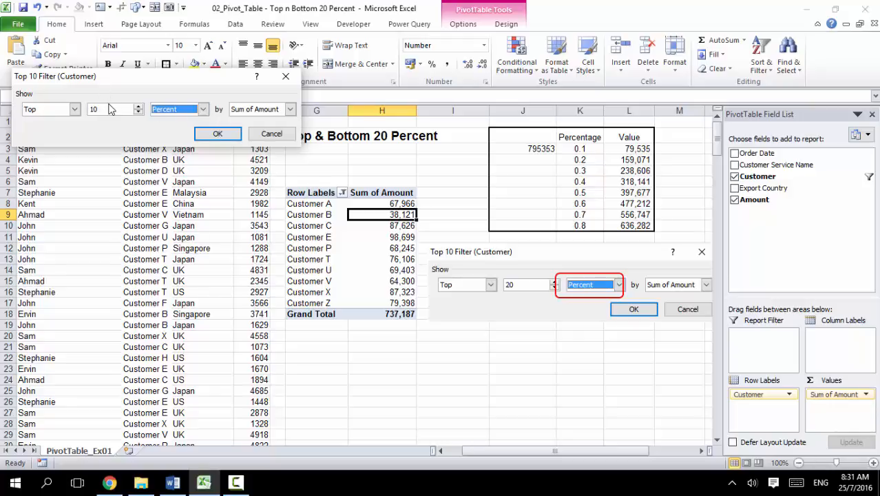
click(206, 138)
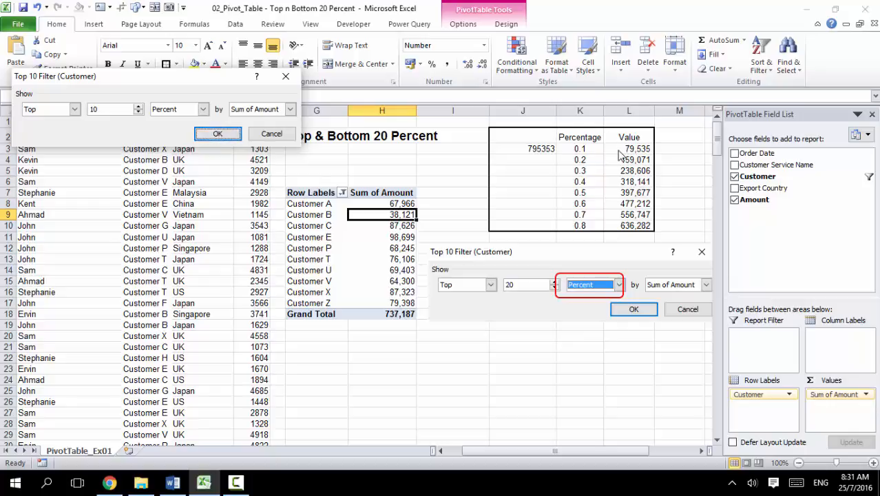
click(215, 134)
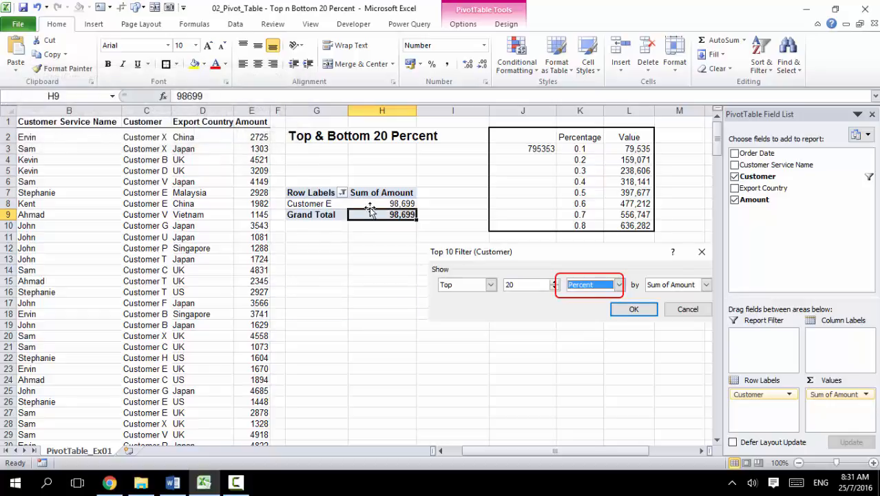
Switch the customers' Top 10 value filter from Percent back to Items, keeping the top 10 by Sum of Amount.
click(343, 193)
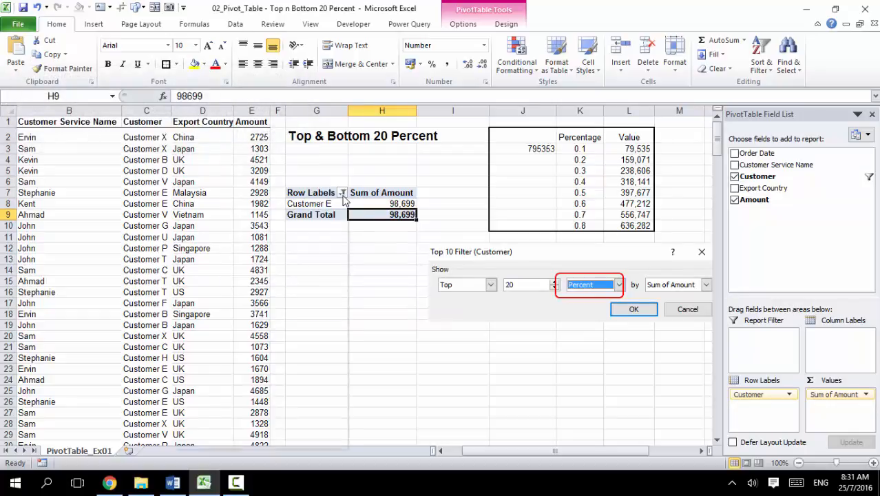
mouse_move(240, 285)
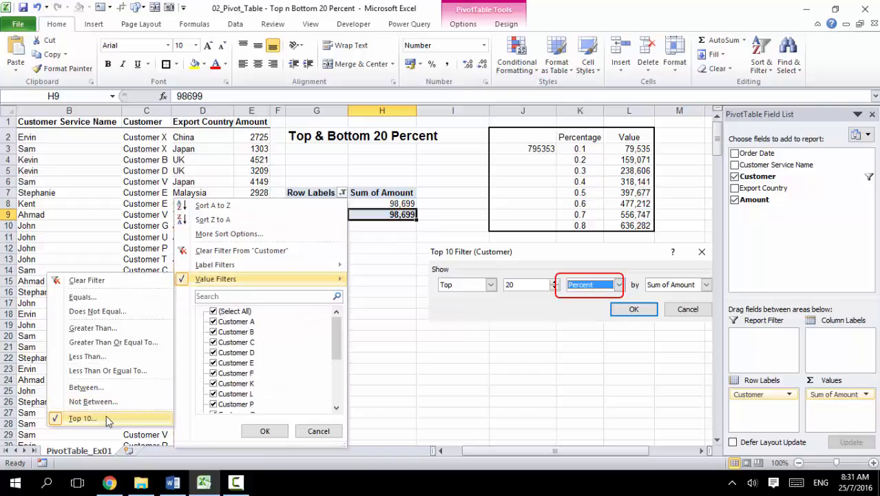
click(83, 417)
click(203, 108)
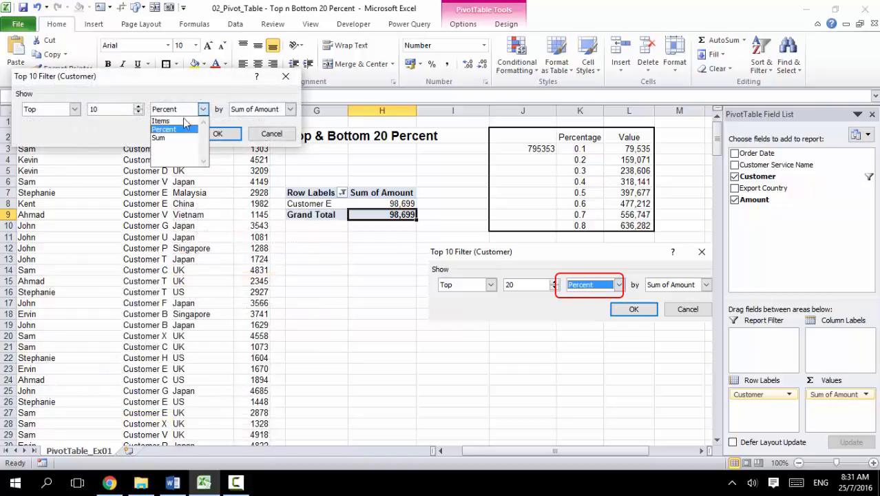
click(180, 119)
click(227, 135)
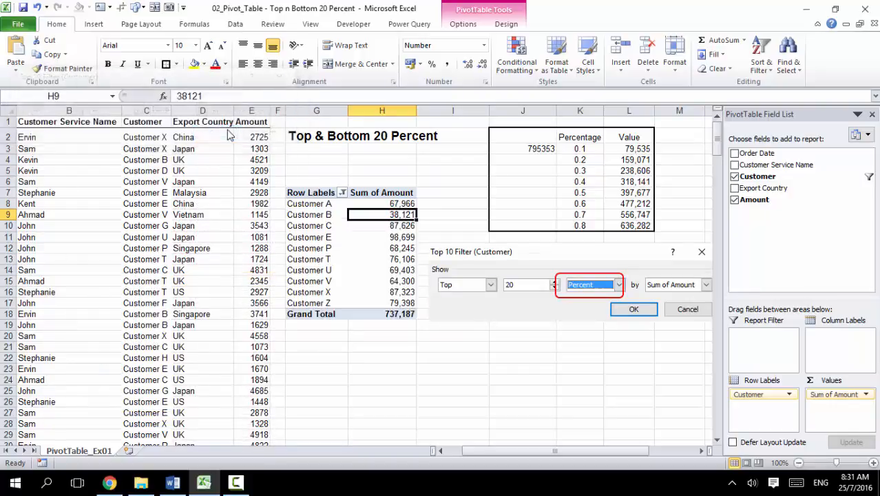
Open Snipping Tool and capture the filtered pivot table from its header row through the Grand Total.
click(382, 347)
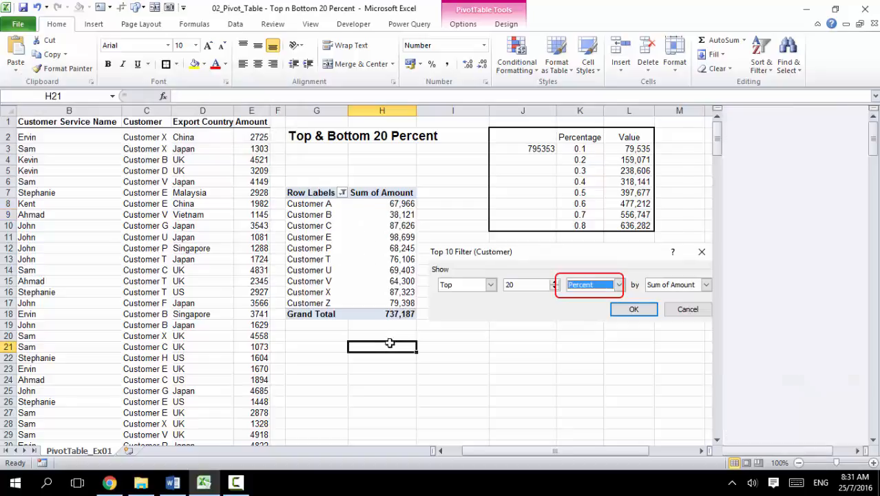
click(15, 483)
click(346, 174)
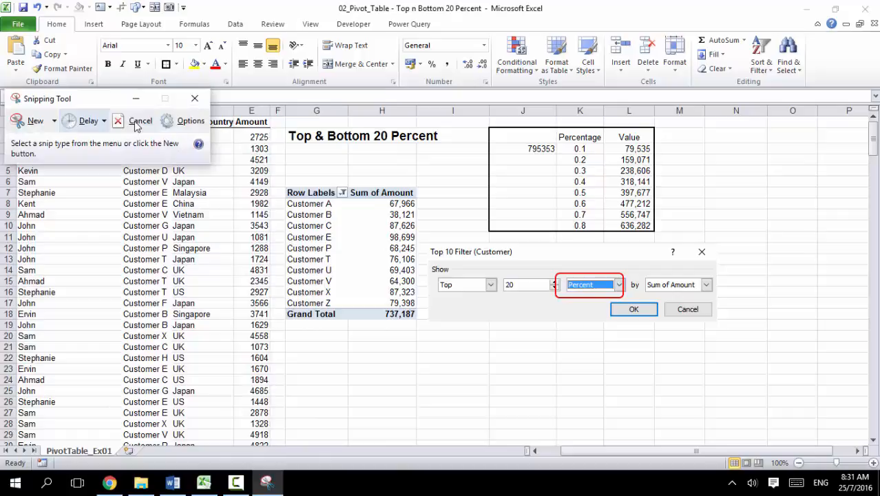
click(35, 121)
drag(277, 180, 415, 324)
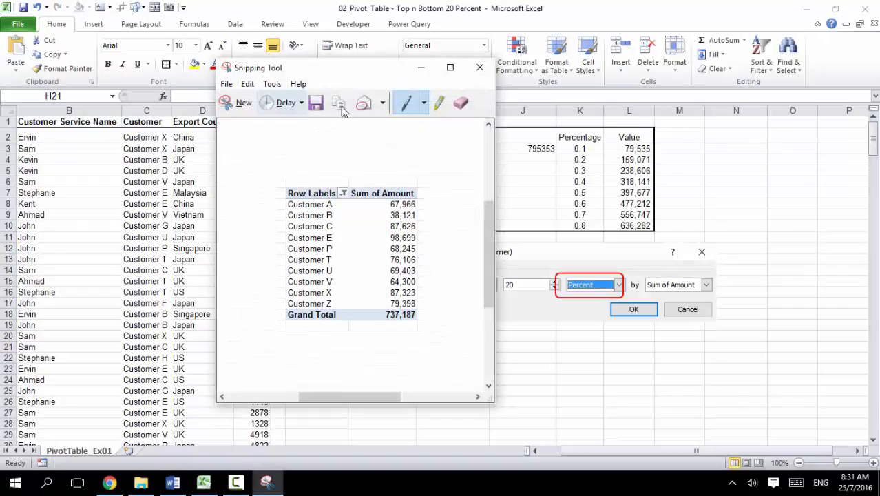
Return to Excel, paste the captured pivot table picture at cell J21 and position it below the filter dialog image.
click(534, 350)
click(534, 350)
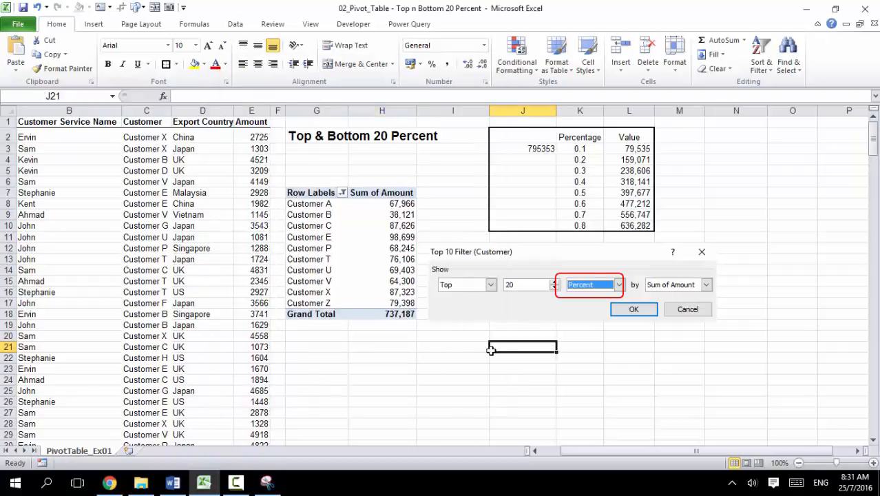
key(ctrl+v)
drag(520, 376, 494, 367)
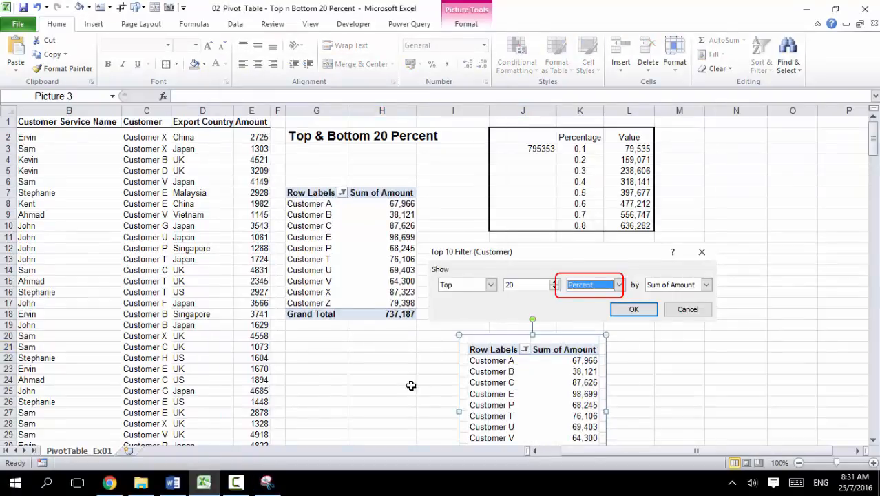
Sort the pivot table's Sum of Amount values from largest to smallest.
scroll(412, 385, down, 1)
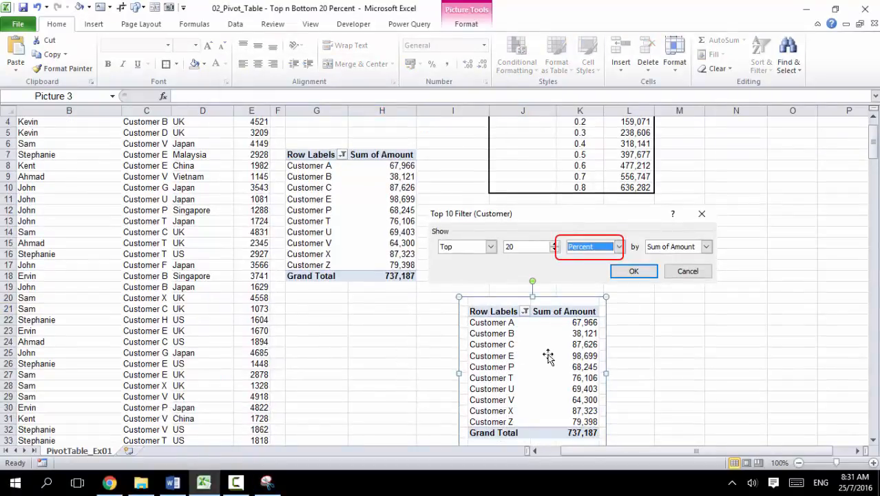
click(380, 166)
right_click(380, 166)
mouse_move(287, 239)
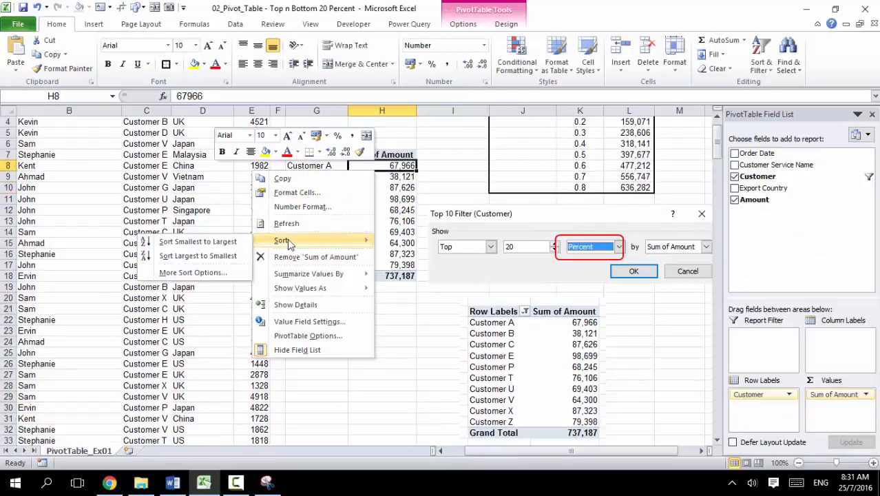
click(198, 255)
scroll(329, 255, up, 1)
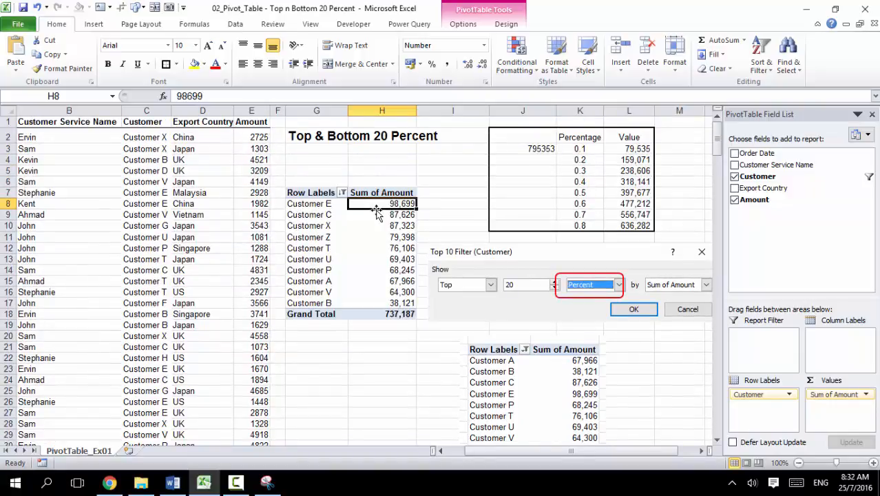
Compare the sorted pivot table with the pasted picture and check the combined amount of the first two customers.
click(502, 366)
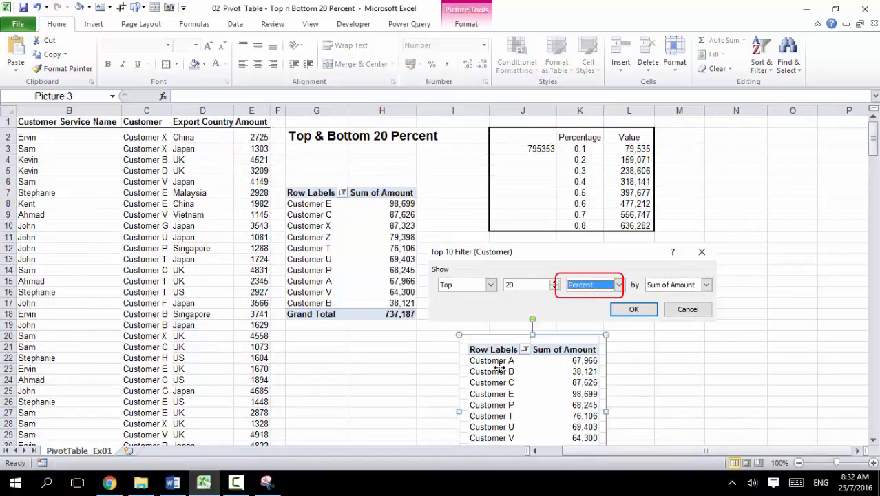
click(383, 205)
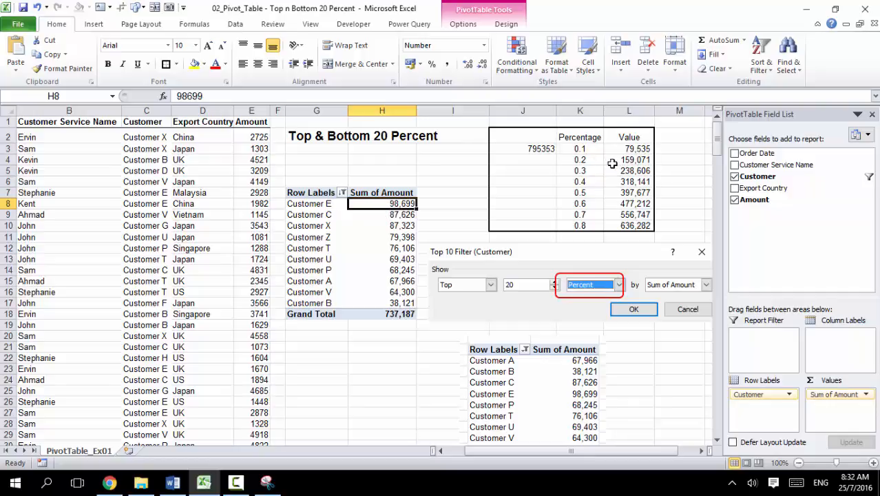
drag(360, 215, 359, 217)
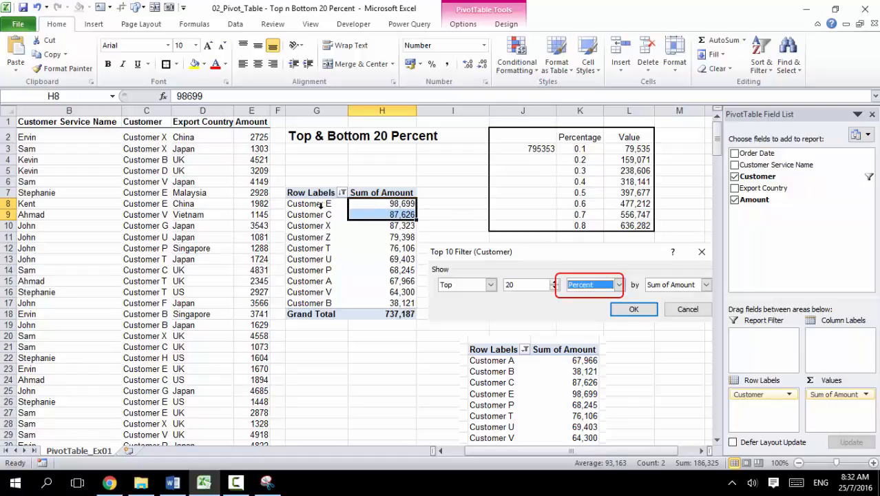
click(365, 255)
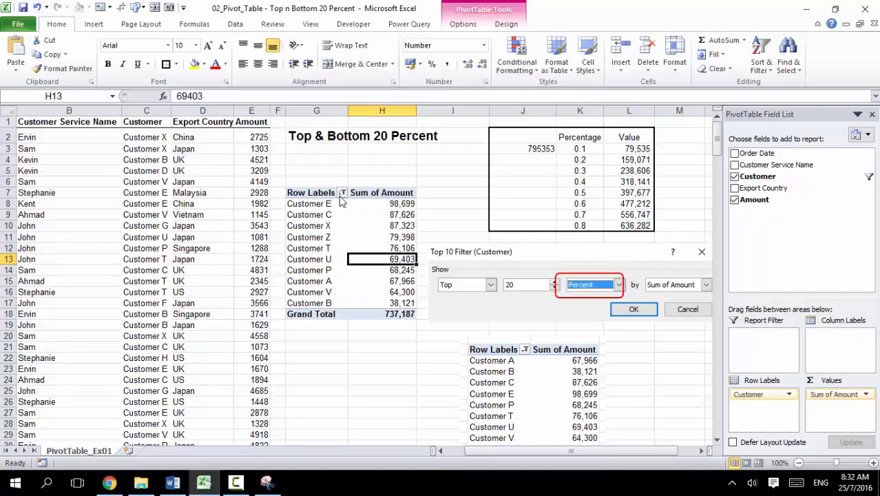
Delete the pasted pivot table picture below the filter dialog image and close Snipping Tool.
click(530, 400)
key(Delete)
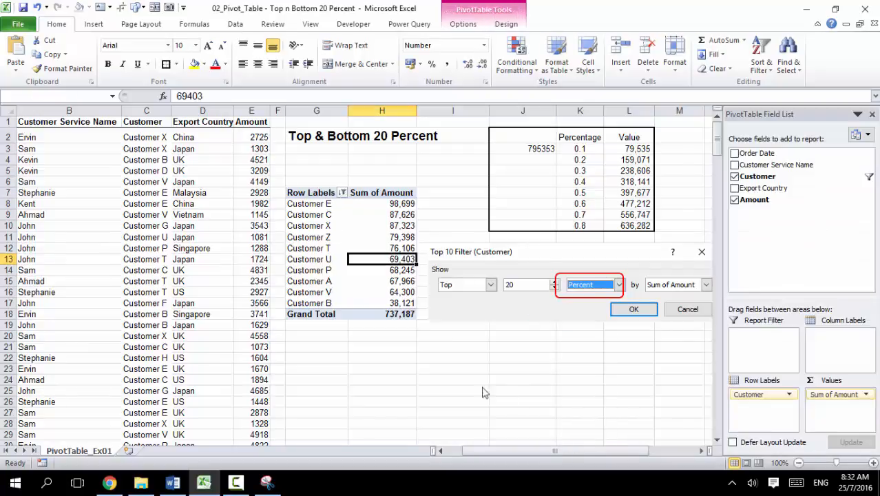
key(Delete)
click(442, 274)
click(330, 281)
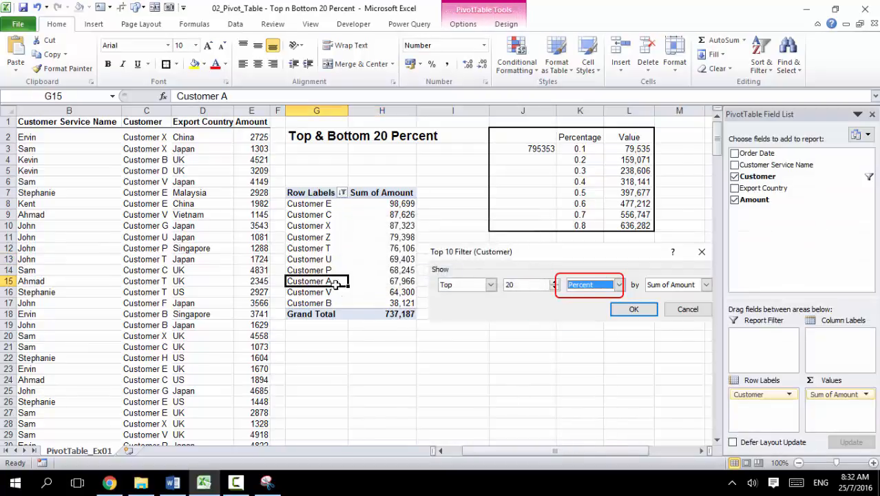
click(269, 484)
click(234, 105)
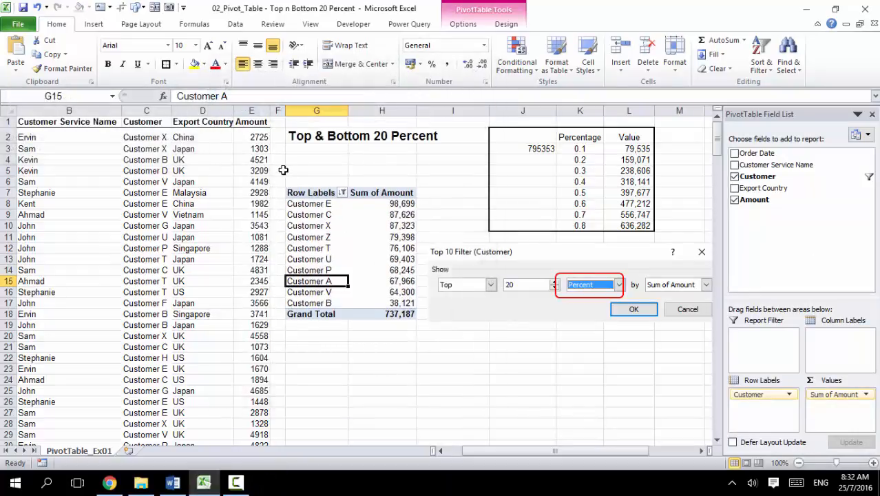
Capture the sorted pivot table with Snipping Tool and paste the picture into the Excel sheet below the filter dialog image.
drag(279, 181, 421, 328)
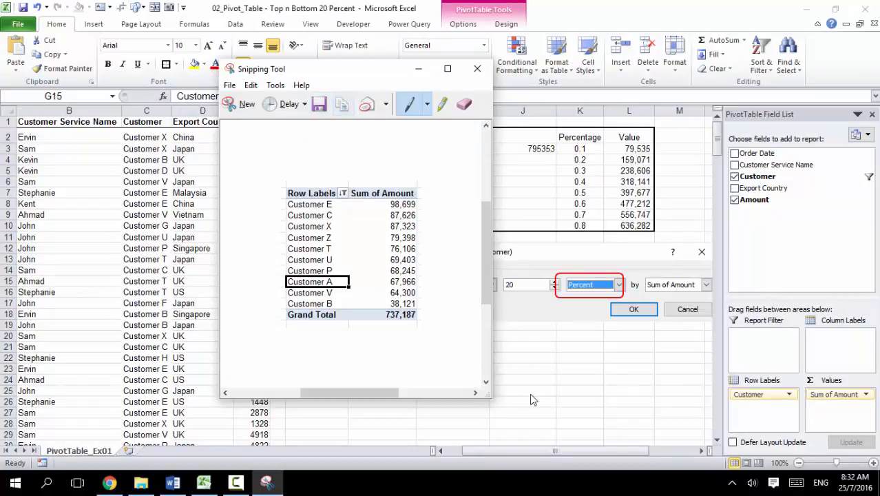
click(501, 346)
key(ctrl+v)
drag(362, 310, 522, 366)
Filter the pivot table's customers to the top 20 percent by Sum of Amount and check the remaining customers' combined amount.
click(312, 203)
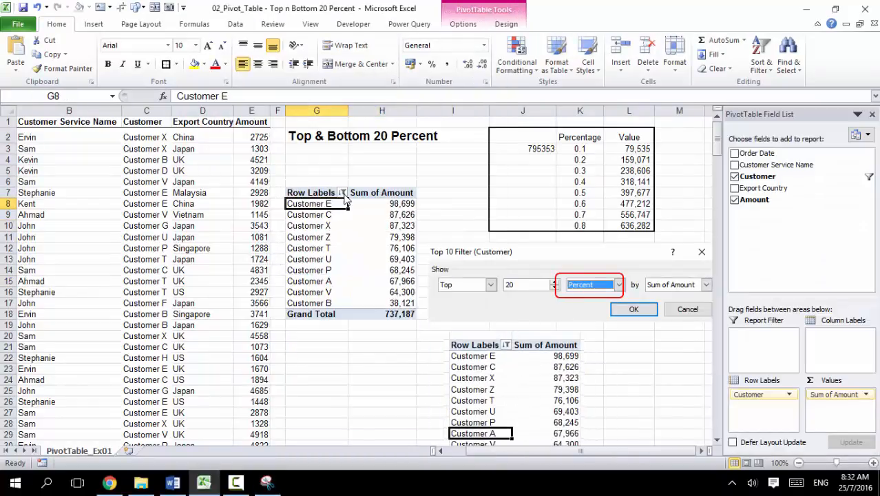
click(342, 193)
mouse_move(215, 278)
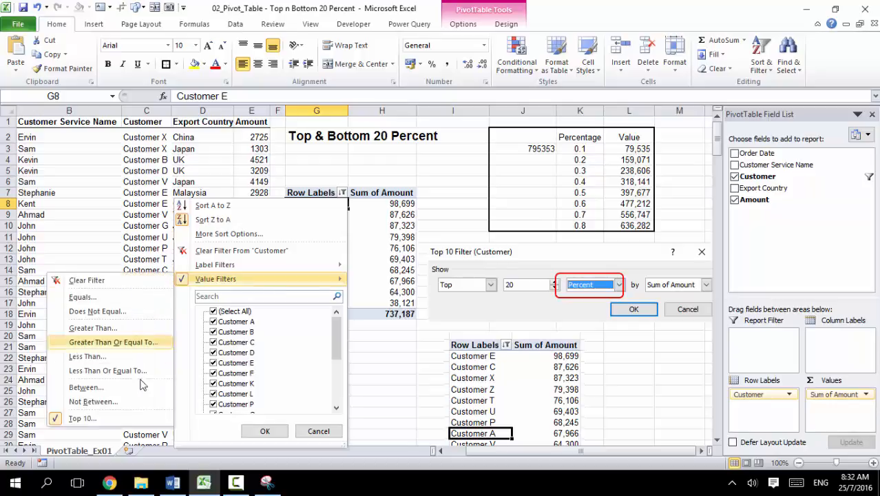
click(157, 422)
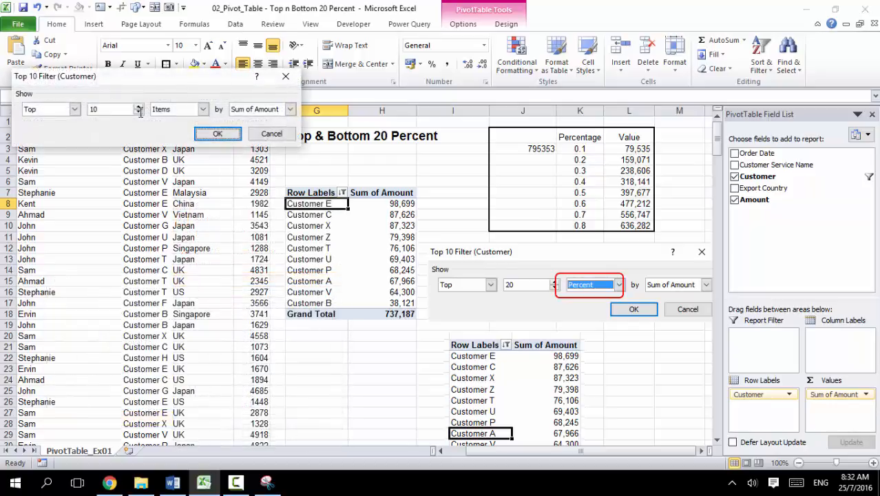
click(202, 109)
click(166, 131)
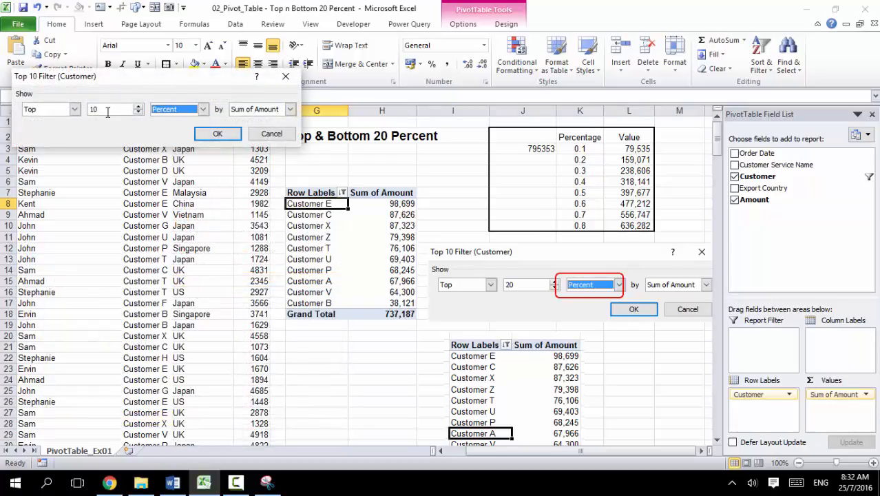
drag(108, 112, 4, 109)
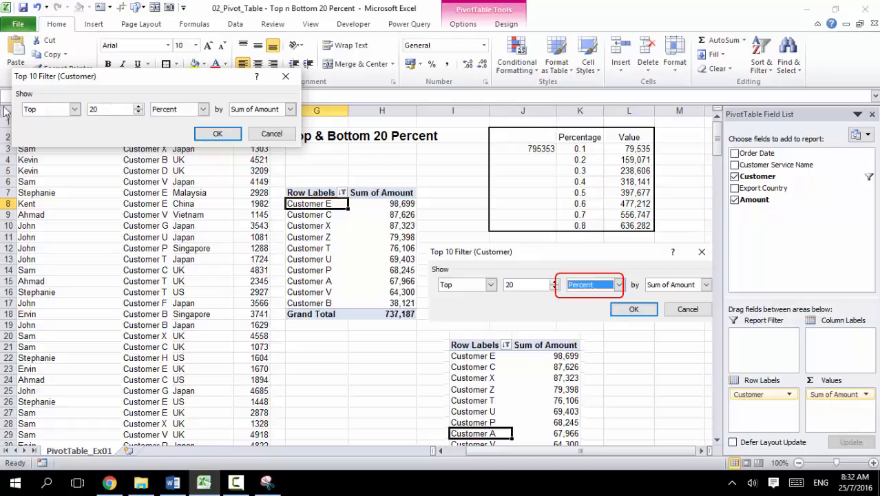
drag(148, 81, 138, 118)
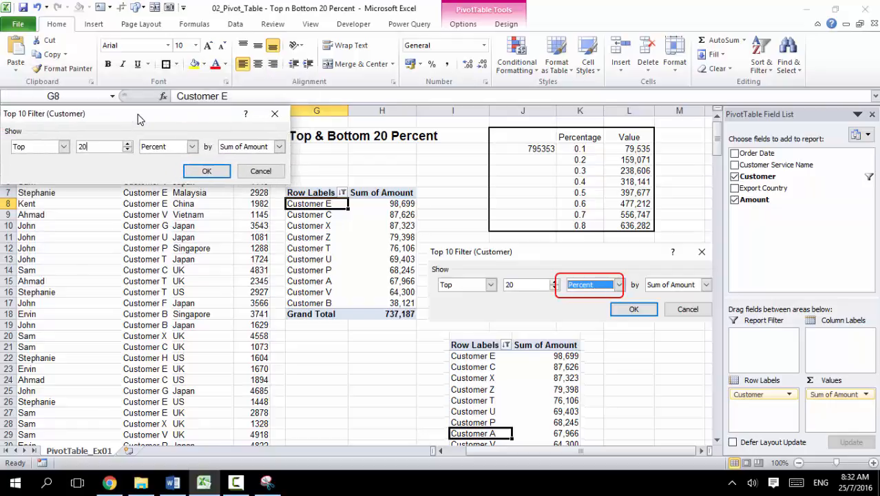
click(207, 170)
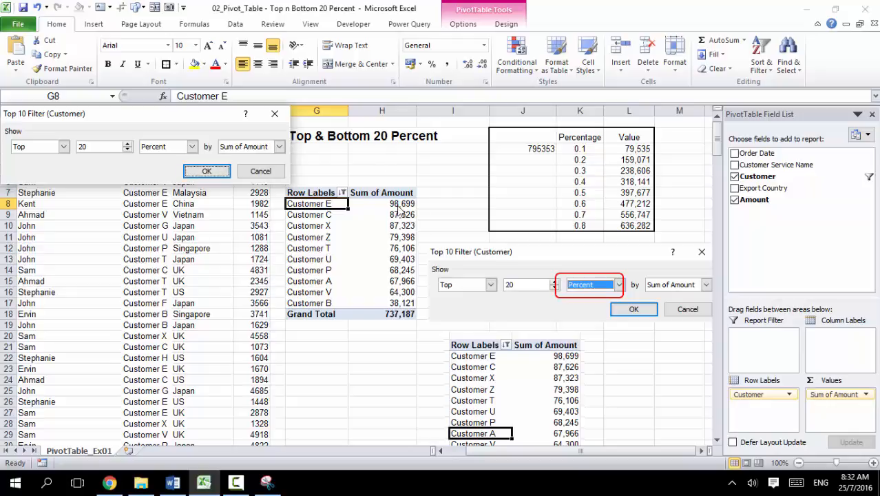
click(200, 171)
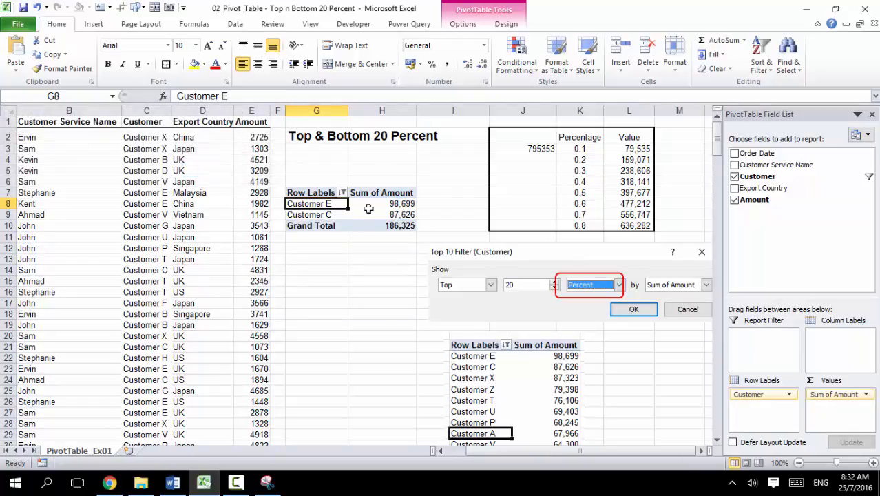
drag(383, 206, 400, 214)
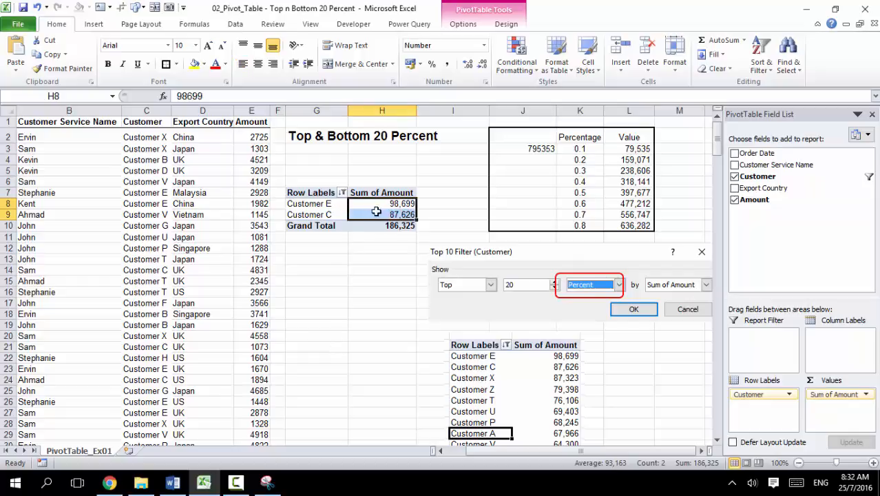
drag(380, 204, 378, 212)
Change the customer value filter to the top 30 percent by Sum of Amount.
click(342, 193)
mouse_move(216, 278)
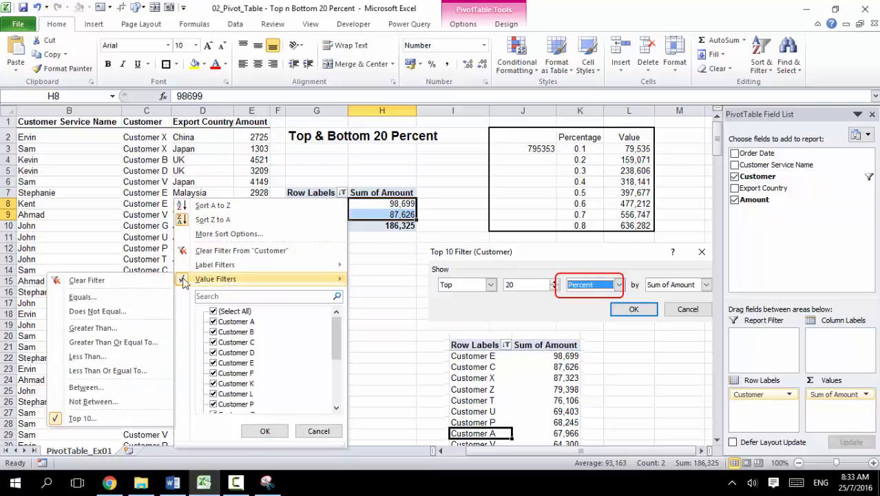
click(105, 415)
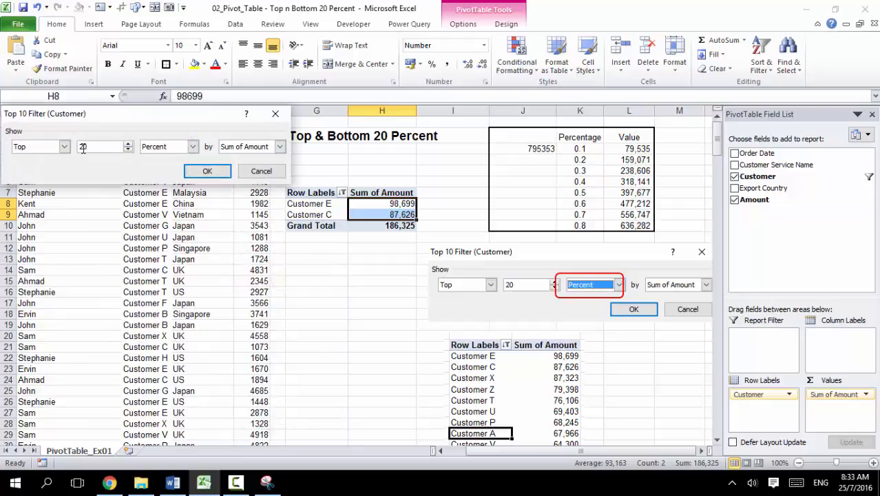
click(208, 171)
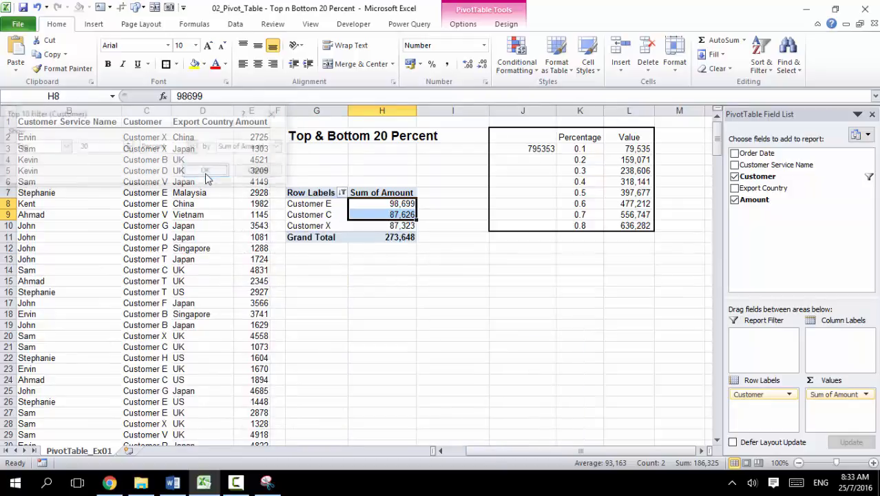
Compare the filtered customers' amounts with the reference table's value for percentage 0.3.
drag(365, 201, 367, 223)
click(370, 223)
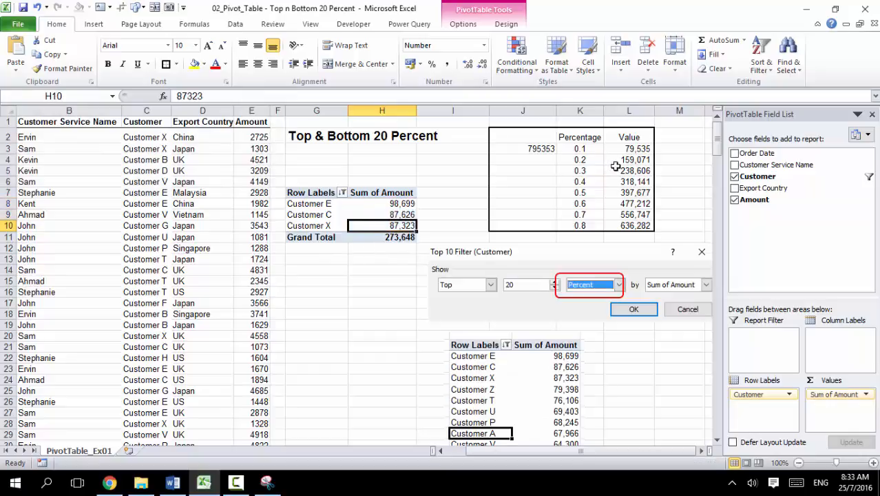
click(638, 171)
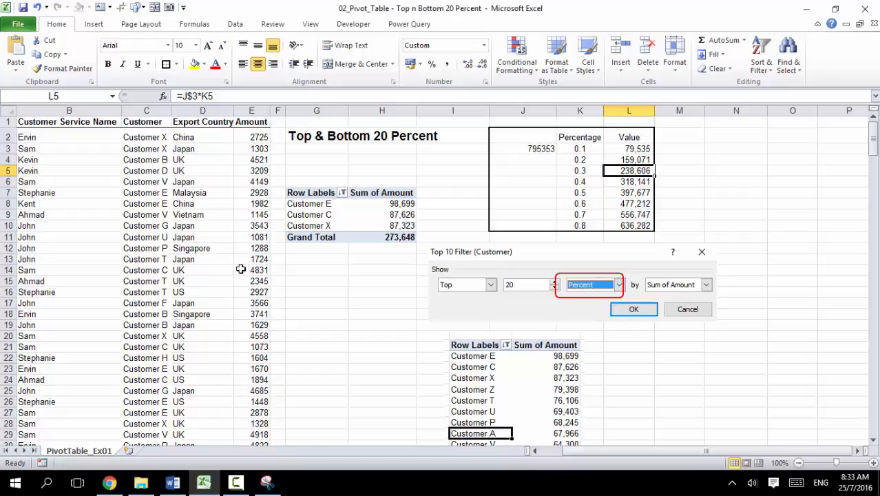
Set the customer filter to the bottom 30 percent by Sum of Amount, cancel without applying it, and return to the customer labels.
click(342, 193)
mouse_move(281, 279)
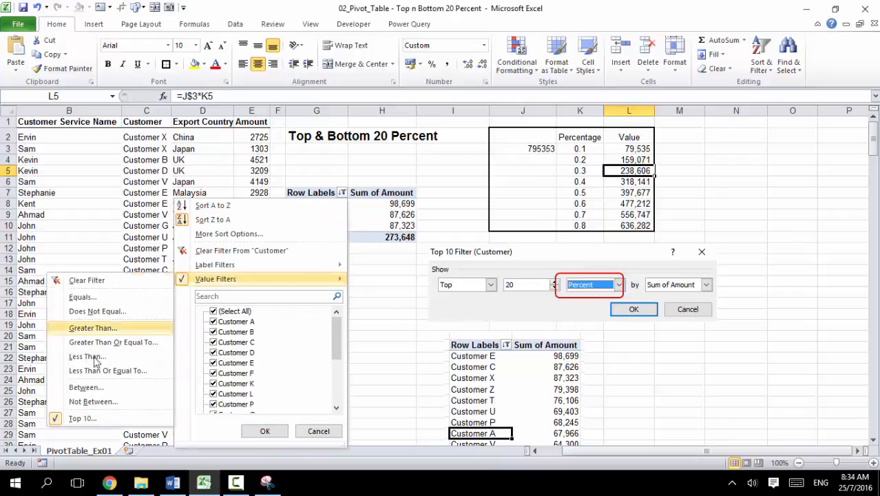
click(82, 418)
click(64, 146)
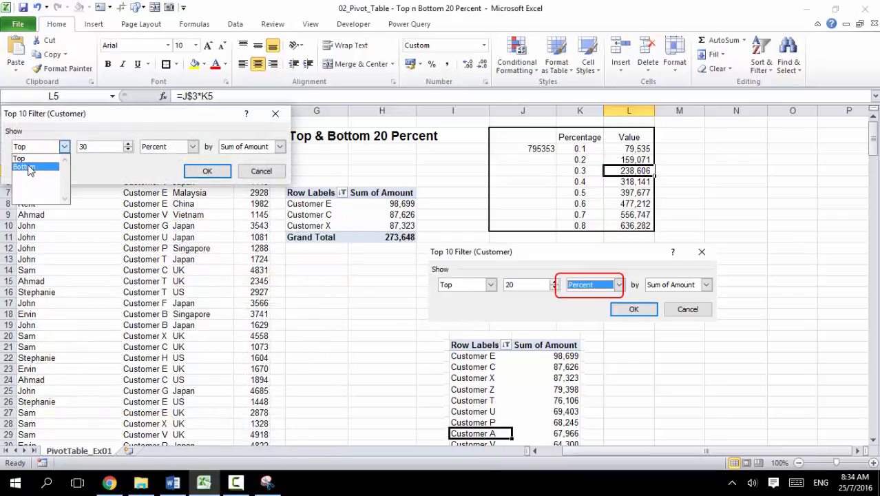
click(31, 167)
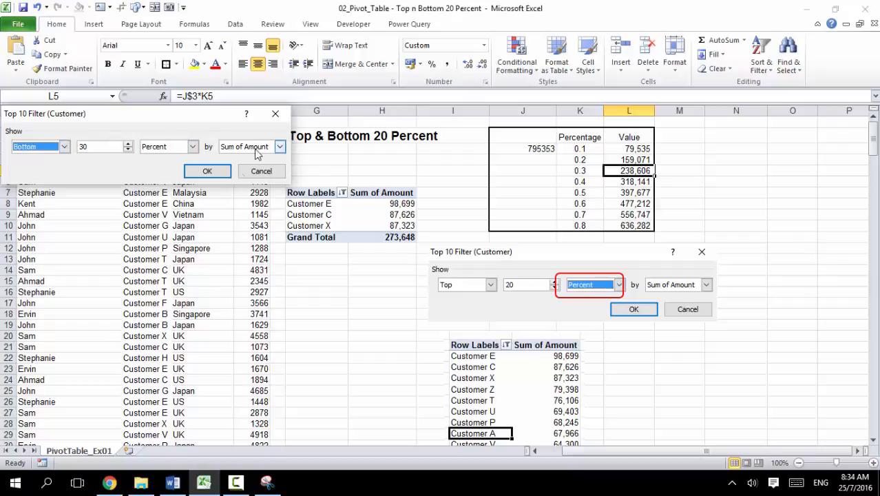
click(259, 173)
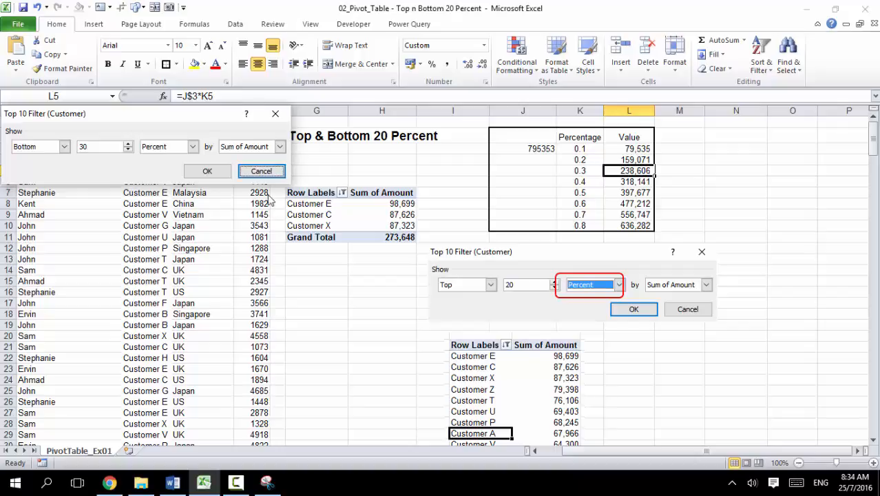
click(260, 174)
click(316, 206)
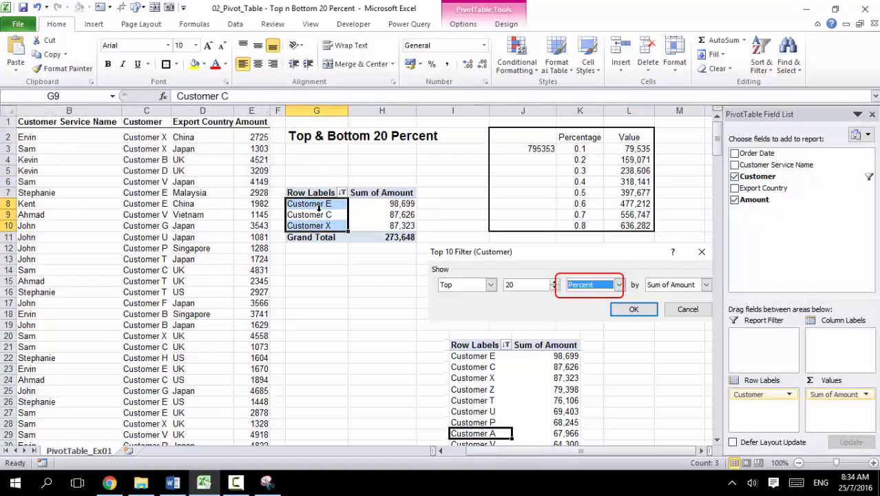